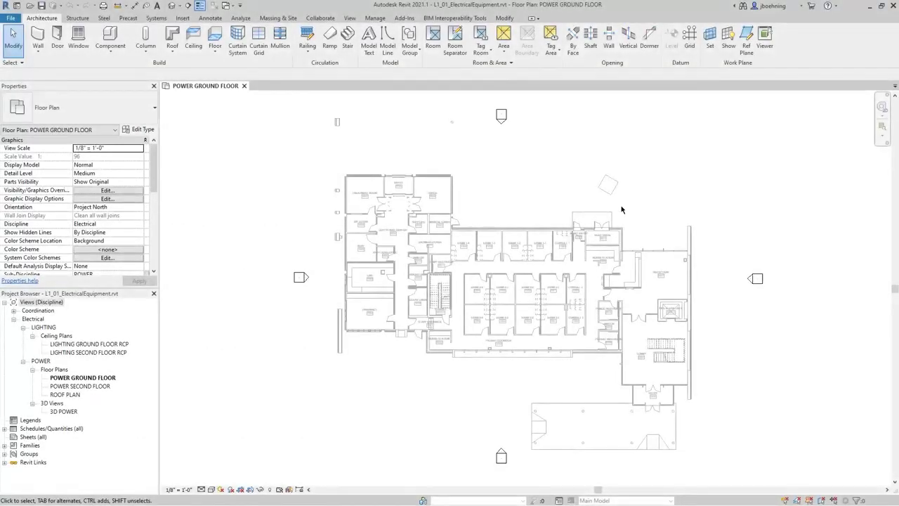
- Zoom and pan the power ground floor plan to frame Electrical room 1601 and its neighbours
{"action": "scroll", "coordinate": [628, 215], "scroll_direction": "up", "scroll_amount": 2}
{"action": "scroll", "coordinate": [629, 217], "scroll_direction": "up", "scroll_amount": 3}
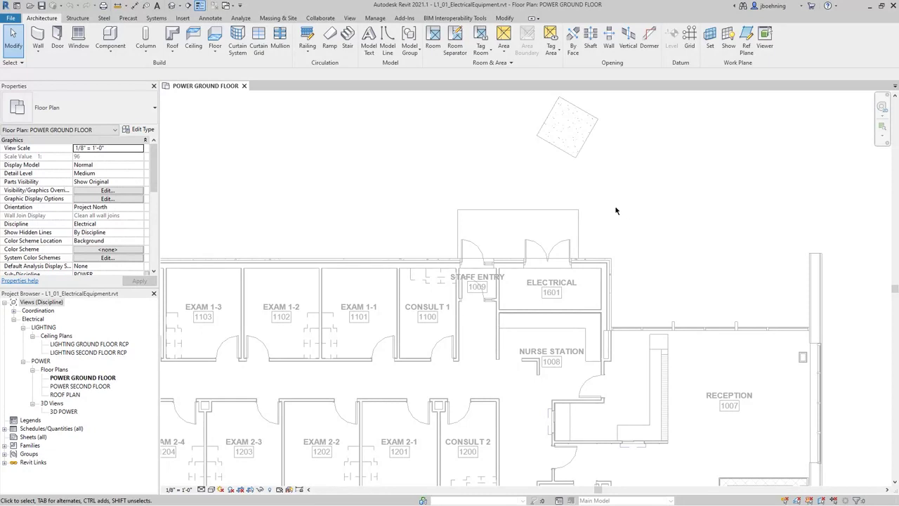
{"action": "middle_click_drag", "start_coordinate": [618, 212], "coordinate": [635, 246]}
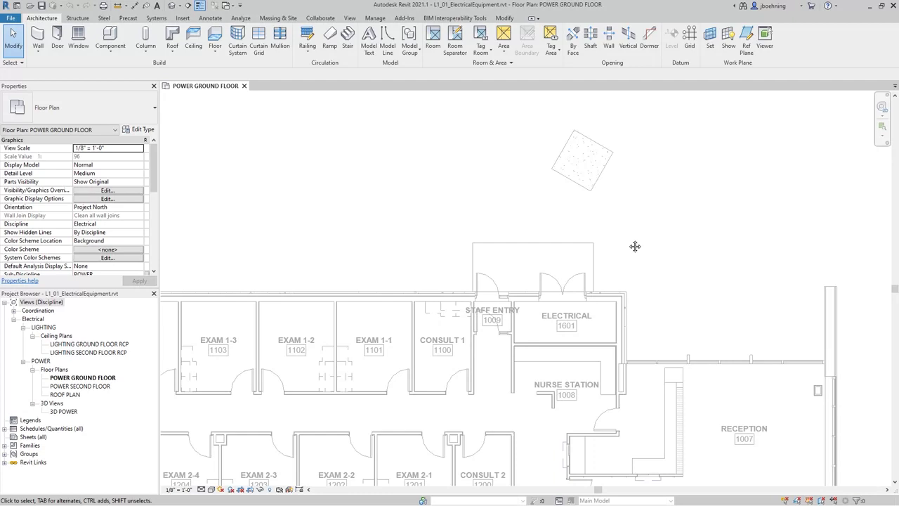
- Start Electrical Equipment placement, defaulting to the 208V MLO 100 A lighting and appliance panelboard
{"action": "left_click", "coordinate": [183, 19]}
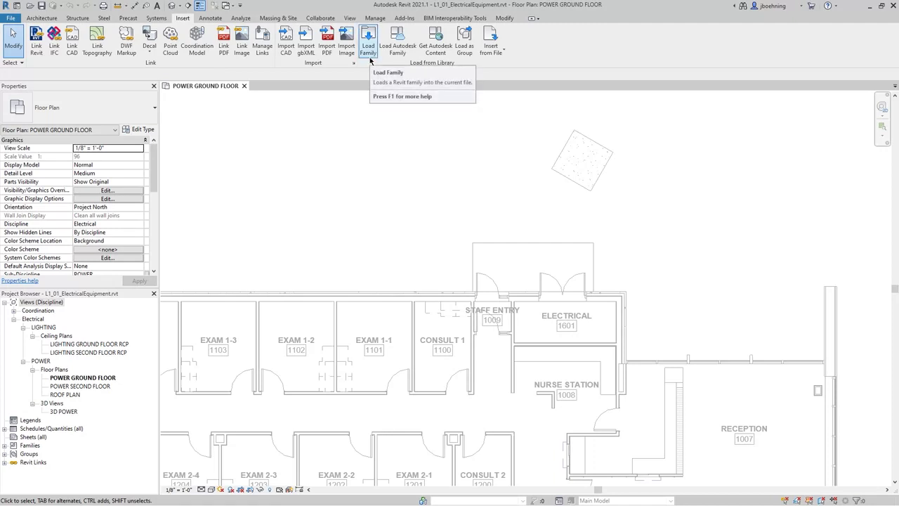
{"action": "left_click", "coordinate": [159, 18]}
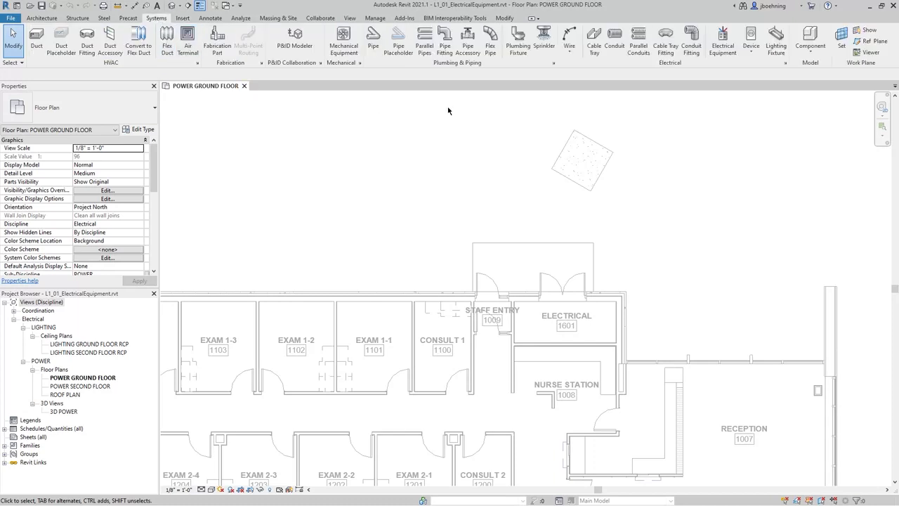
{"action": "left_click", "coordinate": [726, 56]}
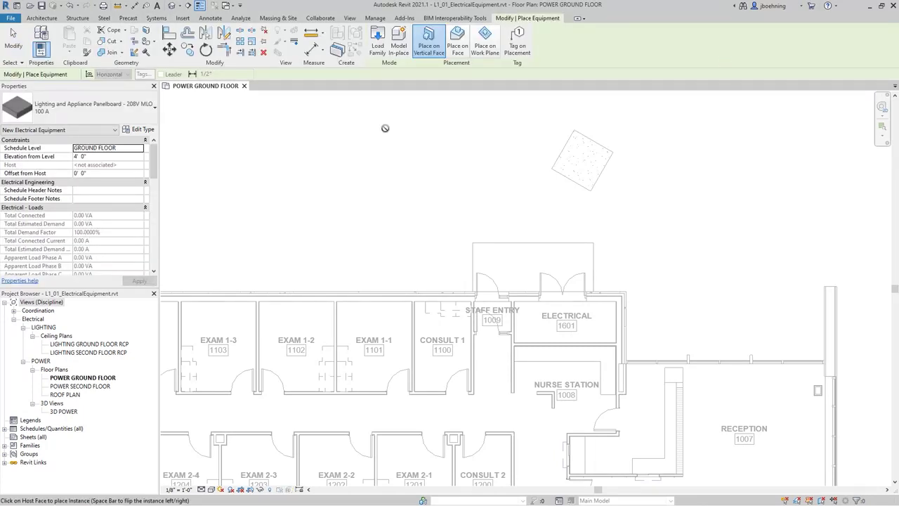
- In Load Family, browse to Electrical > MEP > Electric Power > Distribution and scroll the families
{"action": "left_click", "coordinate": [379, 57]}
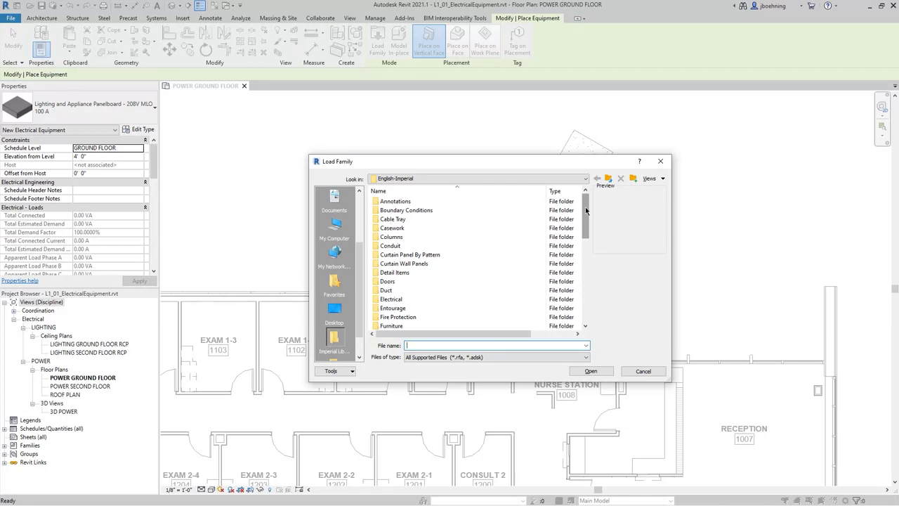
{"action": "left_click_drag", "start_coordinate": [586, 210], "coordinate": [583, 224]}
{"action": "double_click", "coordinate": [409, 255]}
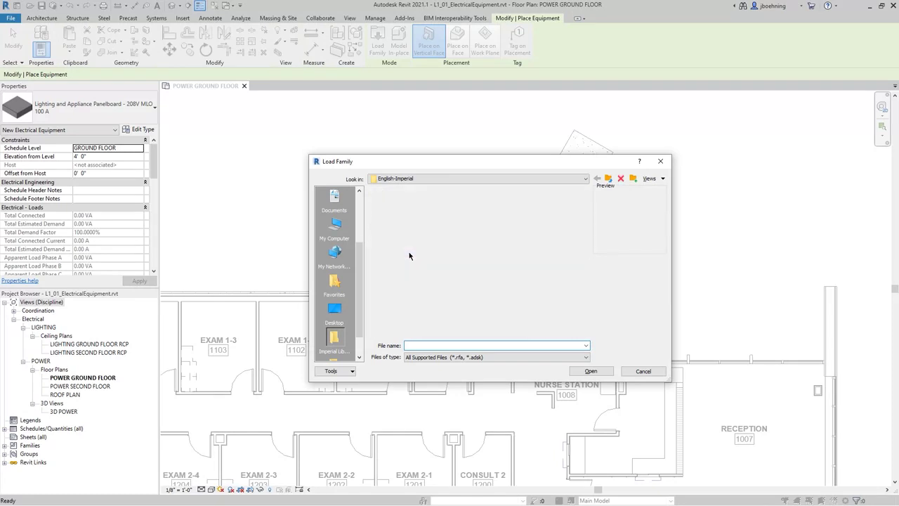
{"action": "double_click", "coordinate": [394, 203]}
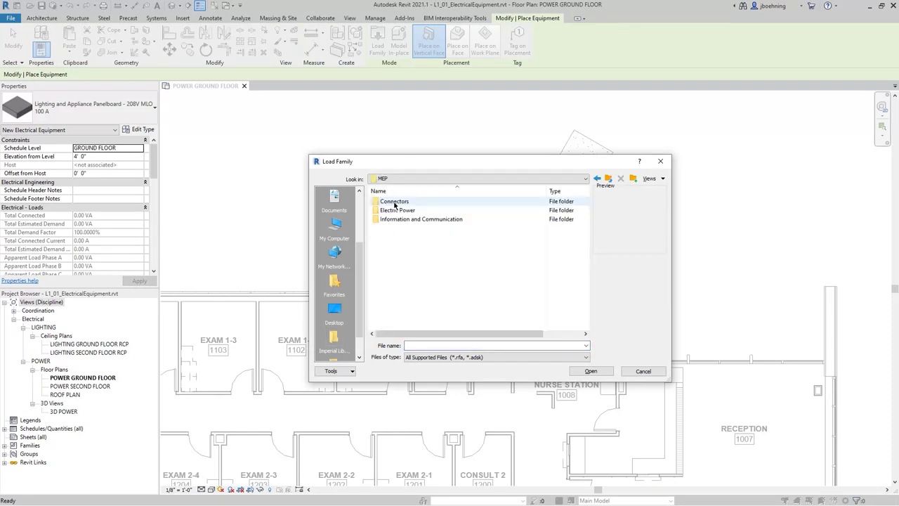
{"action": "double_click", "coordinate": [414, 210]}
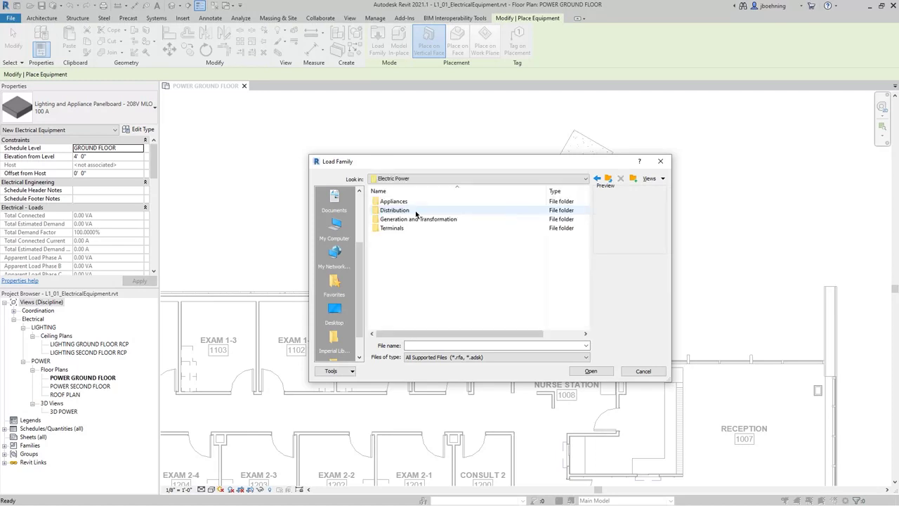
{"action": "double_click", "coordinate": [394, 211]}
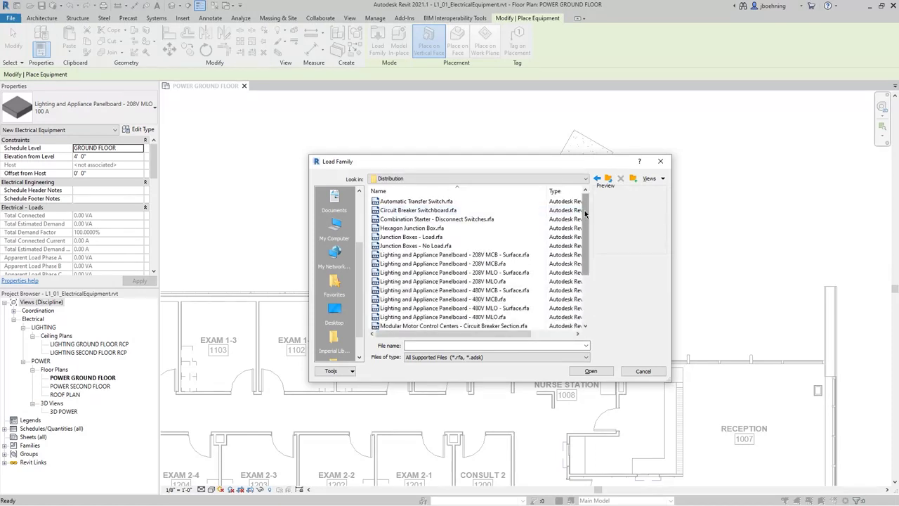
{"action": "left_click_drag", "start_coordinate": [584, 210], "coordinate": [584, 228]}
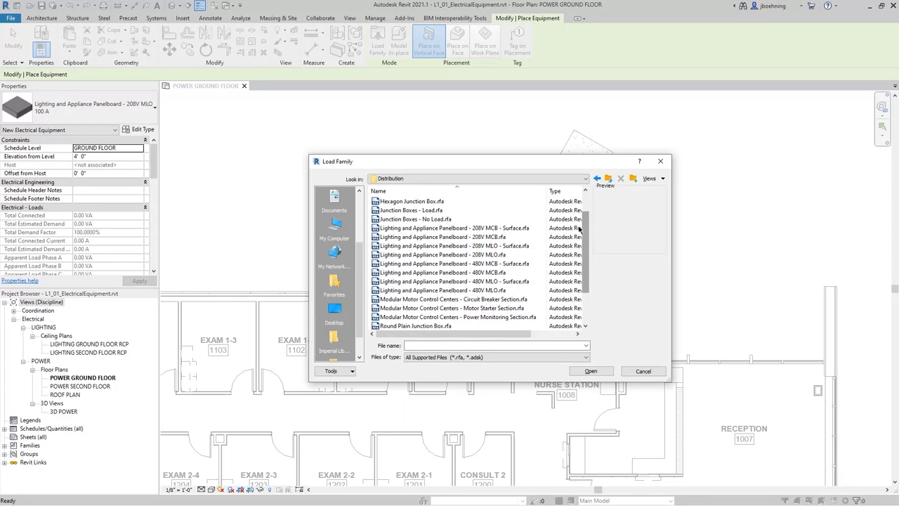
- Load the 208V MCB - Surface and 480V MCB - Surface panelboard families together
{"action": "left_click", "coordinate": [524, 228]}
{"action": "left_click", "coordinate": [524, 246], "text": "ctrl"}
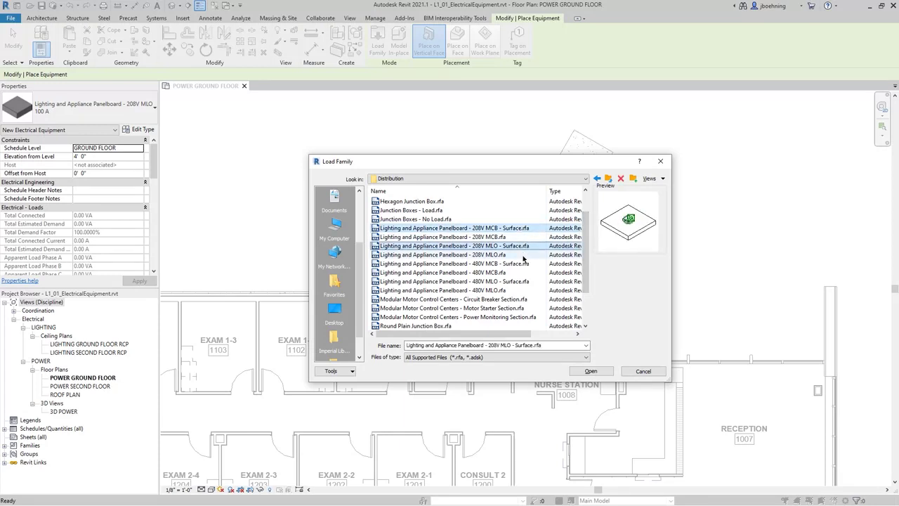
{"action": "left_click", "coordinate": [506, 264], "text": "ctrl"}
{"action": "left_click_drag", "start_coordinate": [495, 276], "coordinate": [497, 301]}
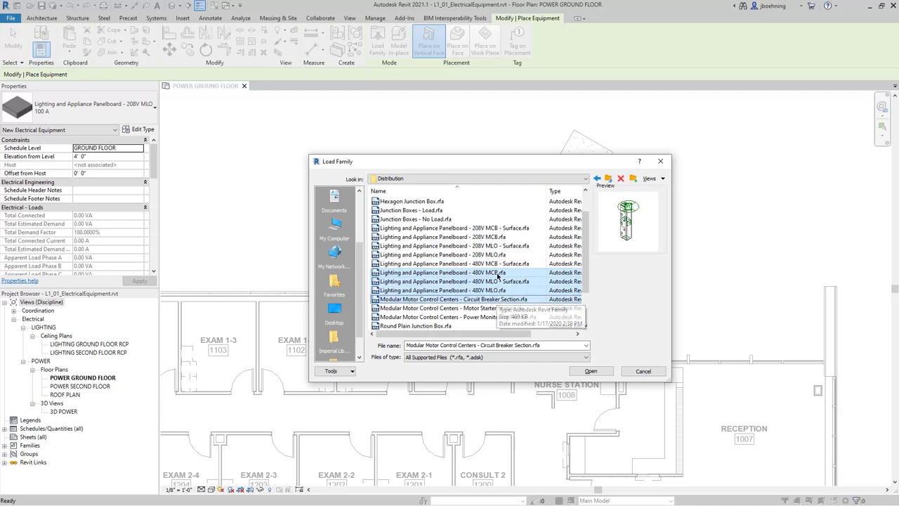
{"action": "left_click", "coordinate": [508, 229]}
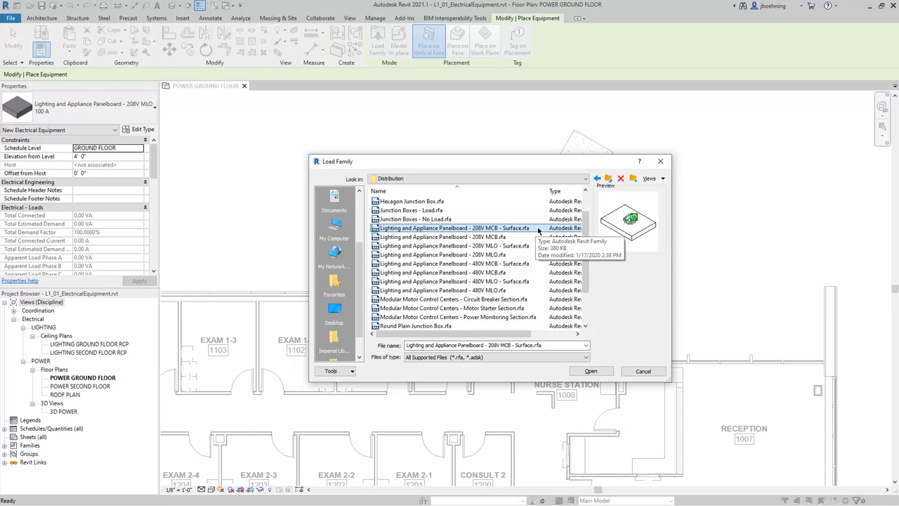
{"action": "left_click", "coordinate": [515, 264]}
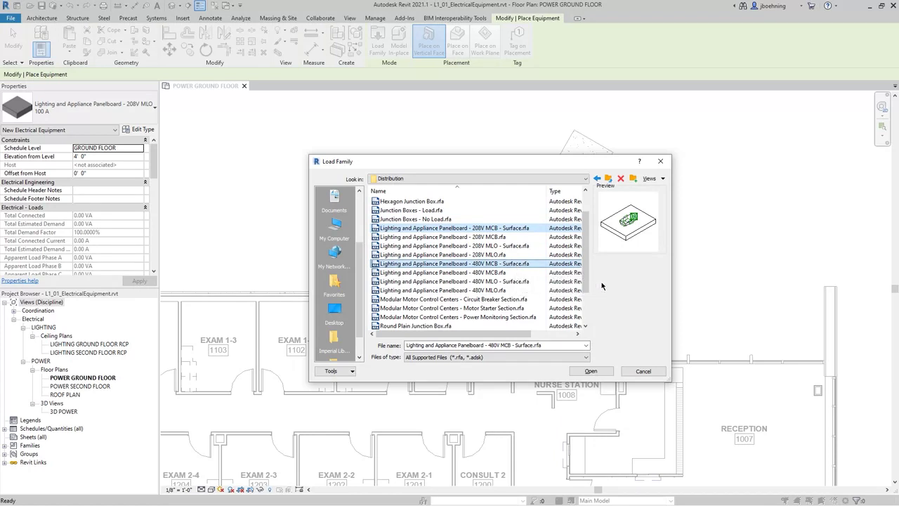
{"action": "left_click", "coordinate": [597, 371]}
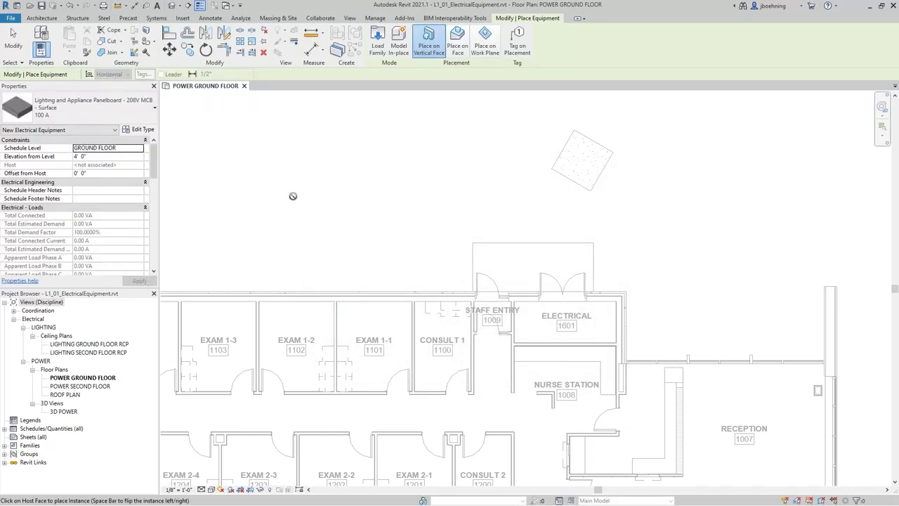
- Switch the type to Lighting and Appliance Panelboard - 208V MCB - Surface : 225 A
{"action": "left_click", "coordinate": [154, 114]}
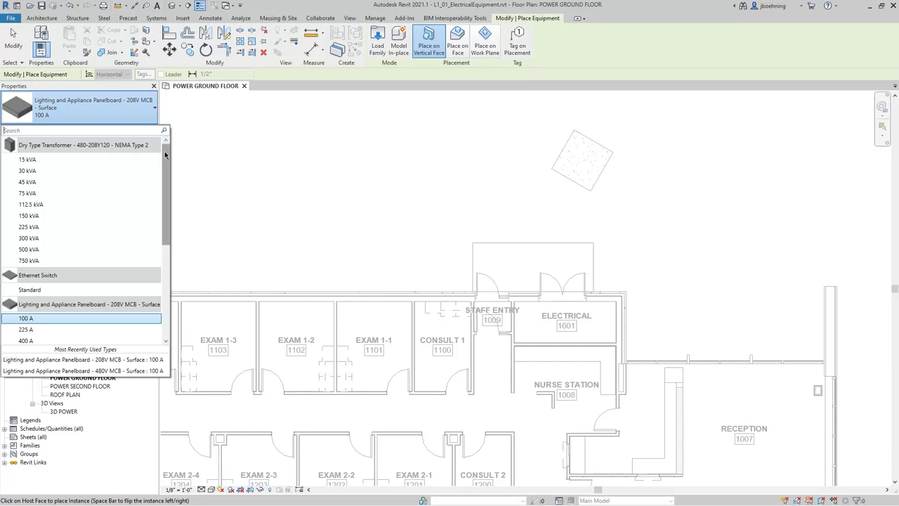
{"action": "left_click_drag", "start_coordinate": [164, 151], "coordinate": [167, 193]}
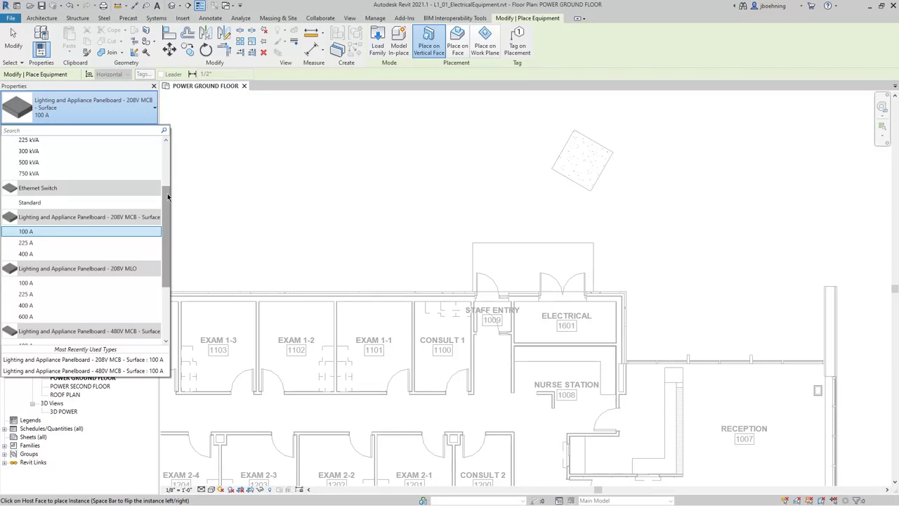
{"action": "left_click_drag", "start_coordinate": [167, 193], "coordinate": [167, 206]}
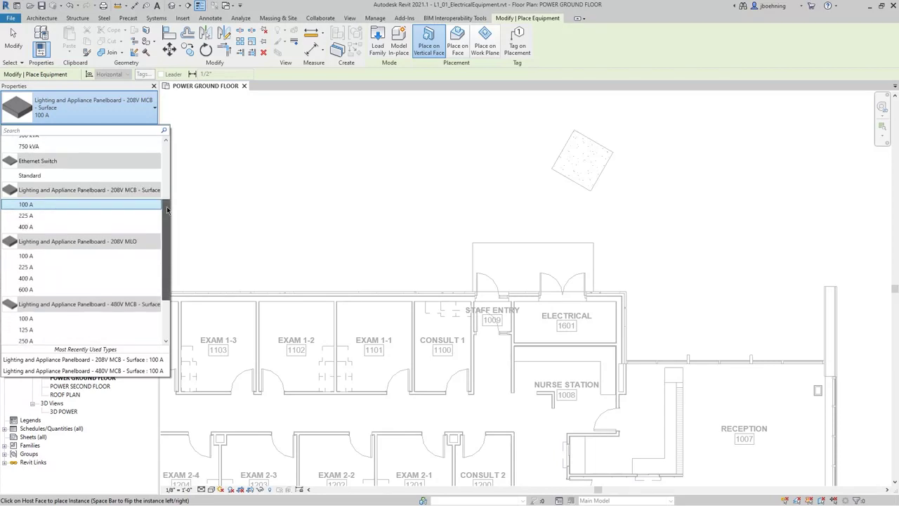
{"action": "left_click", "coordinate": [79, 215]}
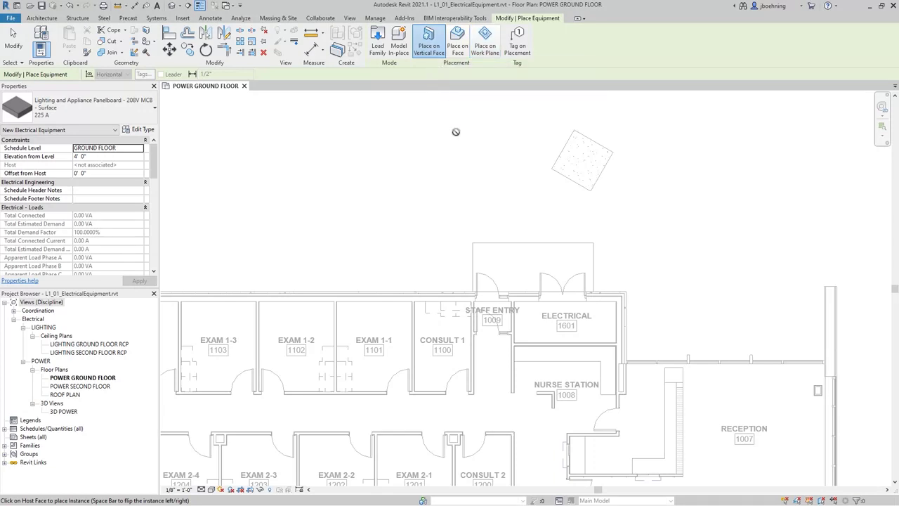
- Place the 225 A 208V MCB surface panelboard on the Electrical 1601 wall
{"action": "middle_click_drag", "start_coordinate": [496, 212], "coordinate": [421, 180]}
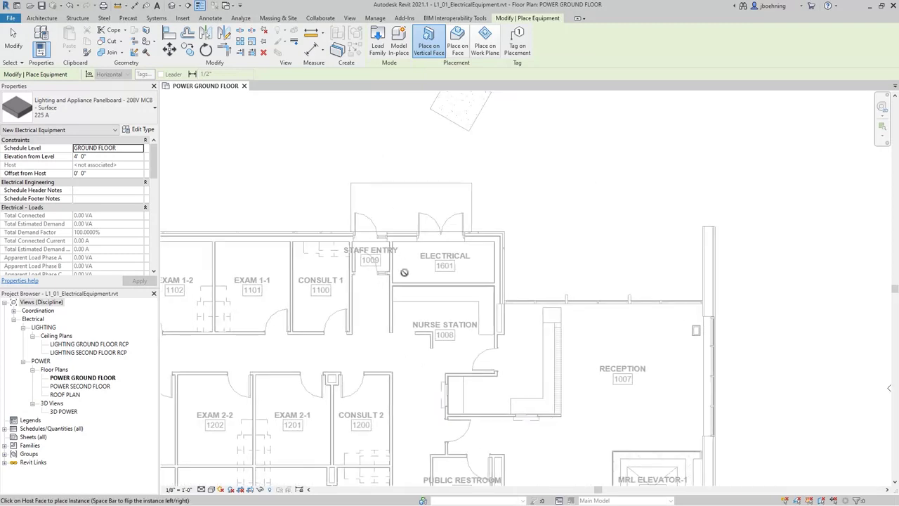
{"action": "scroll", "coordinate": [404, 273], "scroll_direction": "up", "scroll_amount": 5}
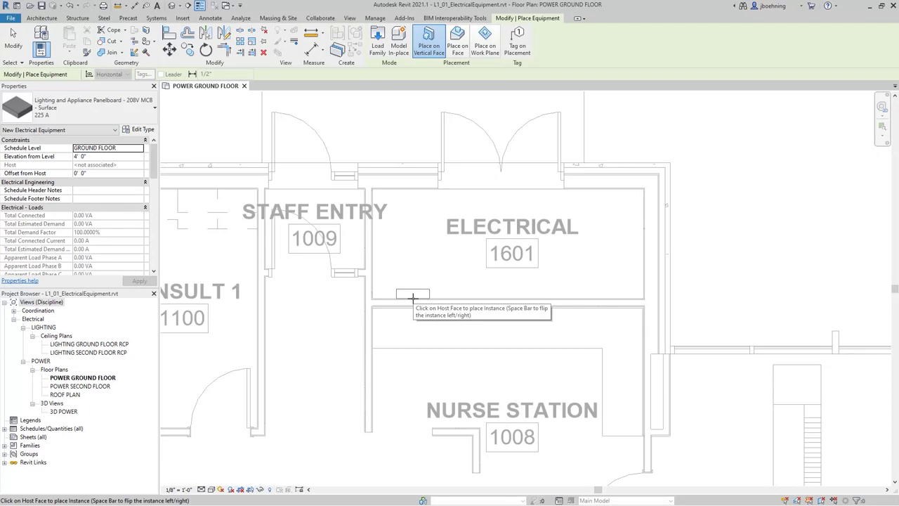
{"action": "left_click", "coordinate": [417, 296]}
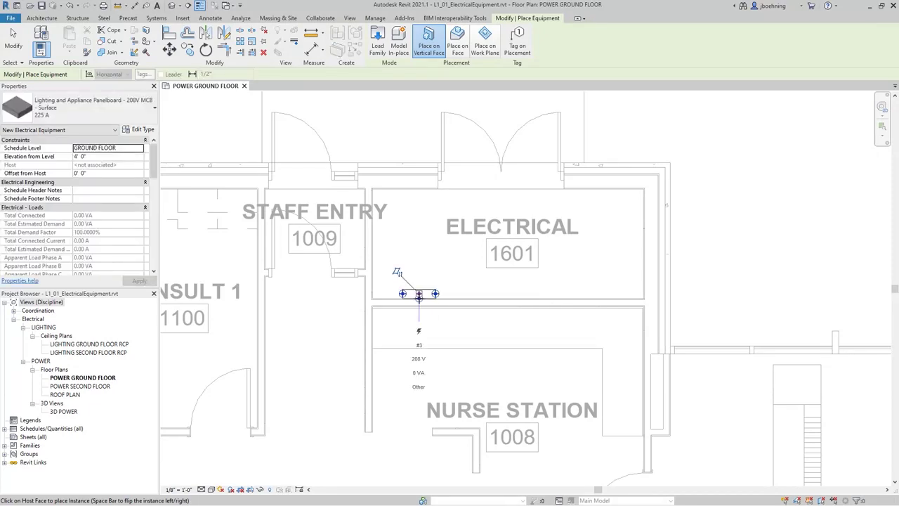
{"action": "scroll", "coordinate": [431, 310], "scroll_direction": "up", "scroll_amount": 3}
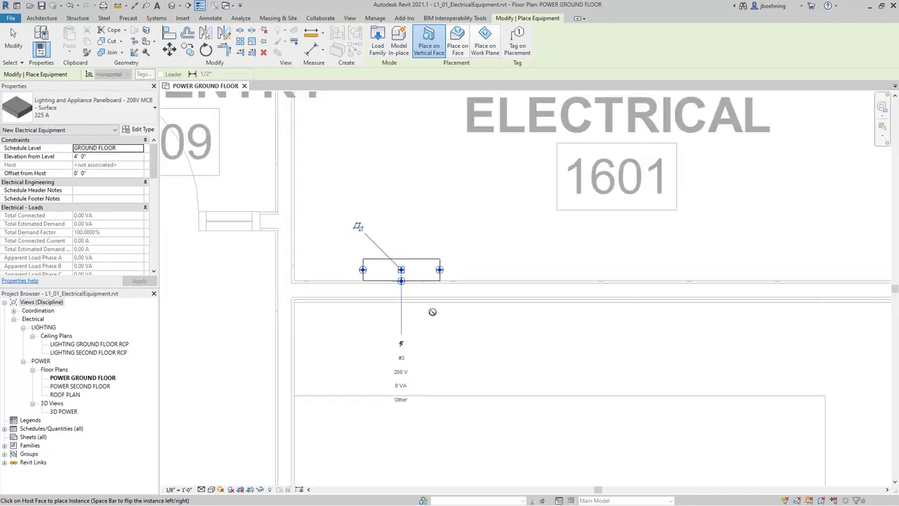
{"action": "scroll", "coordinate": [432, 311], "scroll_direction": "down", "scroll_amount": 1}
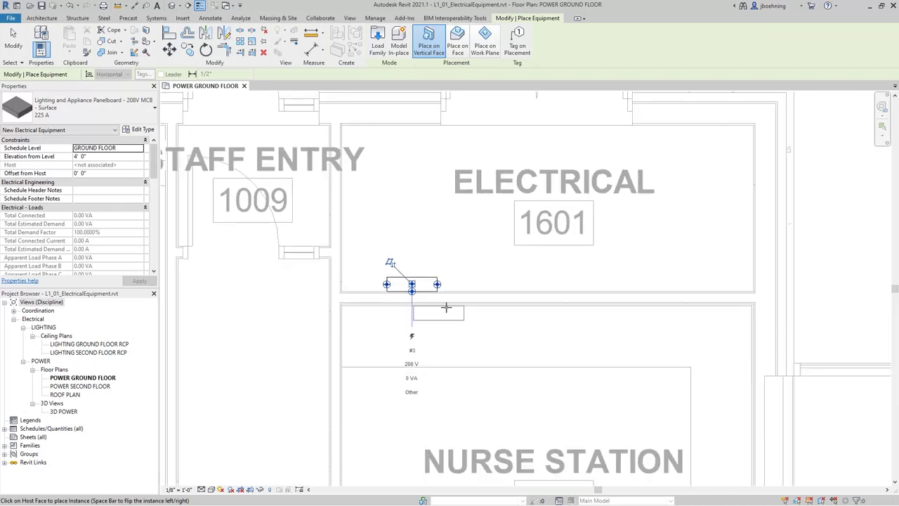
{"action": "middle_click_drag", "start_coordinate": [481, 272], "coordinate": [445, 305]}
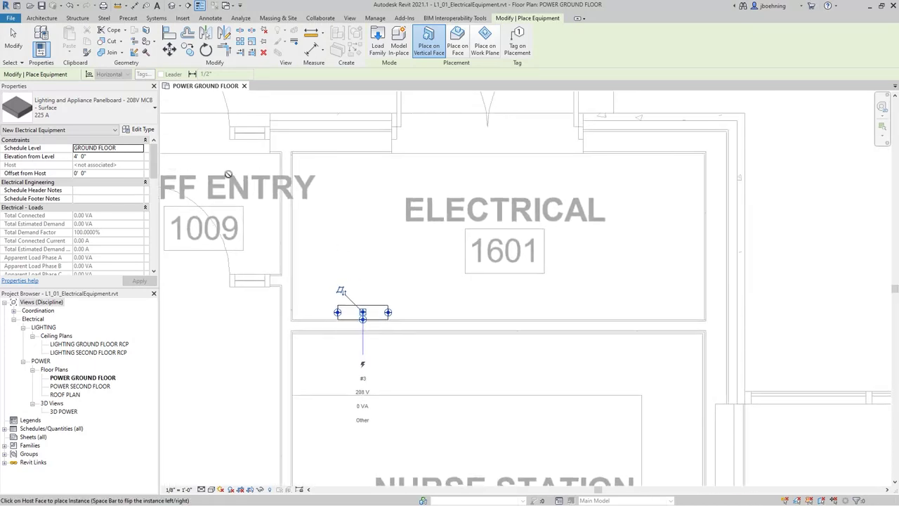
{"action": "left_click", "coordinate": [153, 118]}
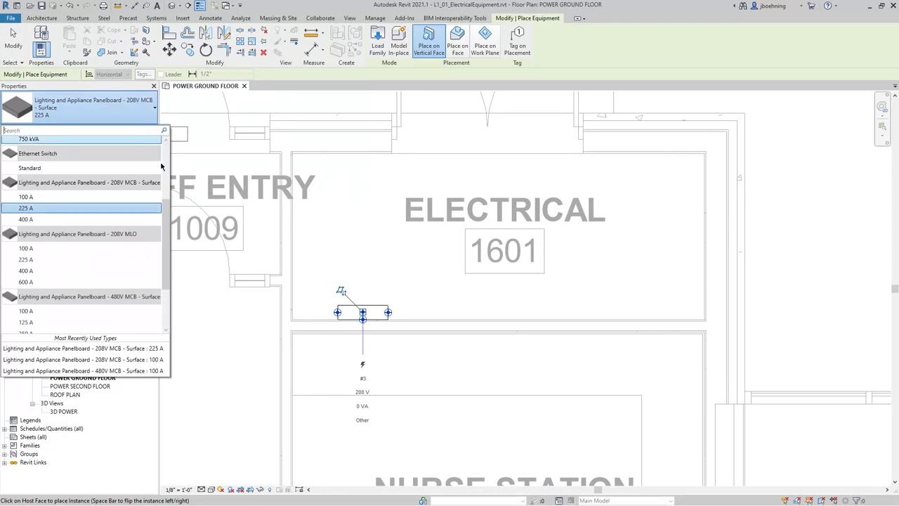
- Place a 480V MCB - Surface 250 A panelboard on the wall right of the first
{"action": "left_click_drag", "start_coordinate": [167, 218], "coordinate": [167, 253]}
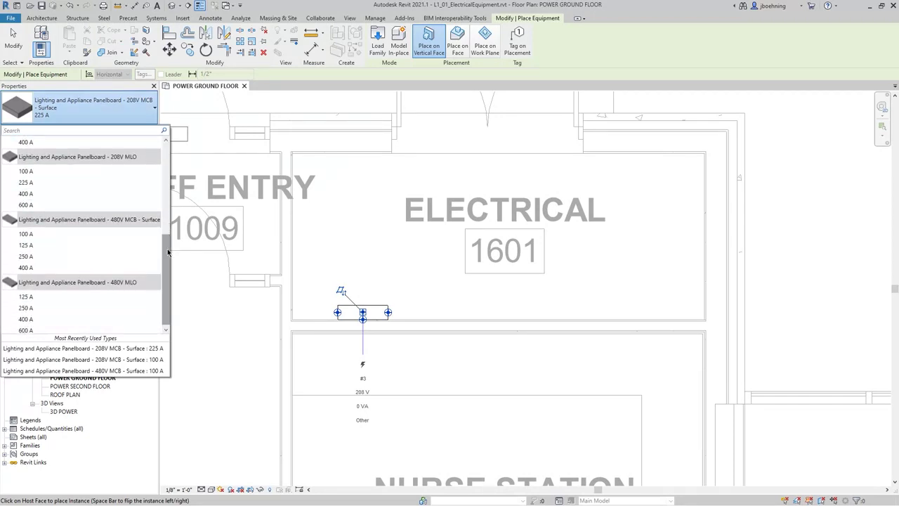
{"action": "left_click", "coordinate": [123, 257]}
{"action": "left_click", "coordinate": [457, 319]}
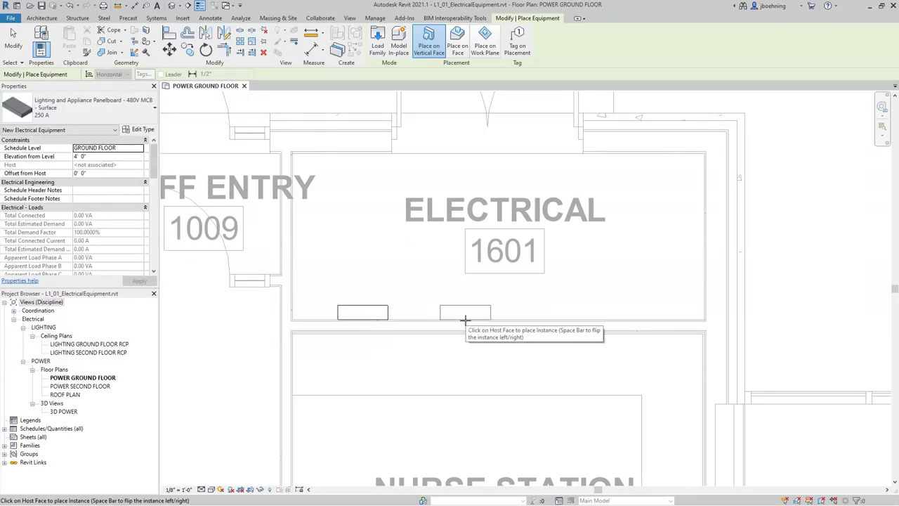
{"action": "left_click", "coordinate": [465, 319]}
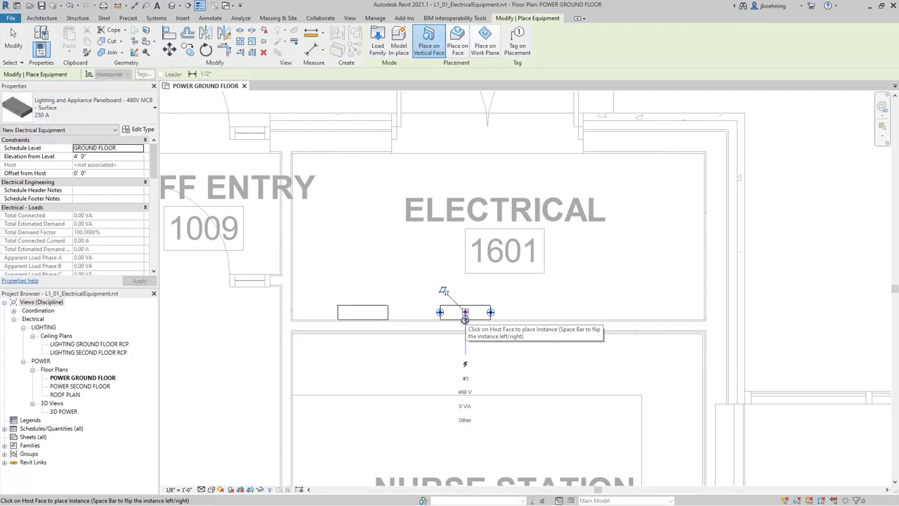
- Exit placement and select the left 208V panelboard to inspect its 4' 0" elevation from level
{"action": "left_click", "coordinate": [12, 41]}
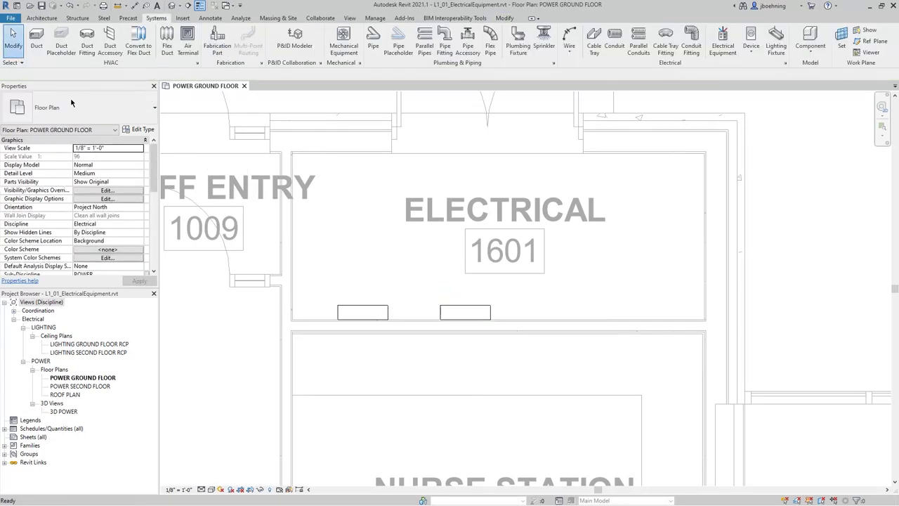
{"action": "scroll", "coordinate": [314, 298], "scroll_direction": "up", "scroll_amount": 1}
{"action": "scroll", "coordinate": [314, 298], "scroll_direction": "up", "scroll_amount": 1}
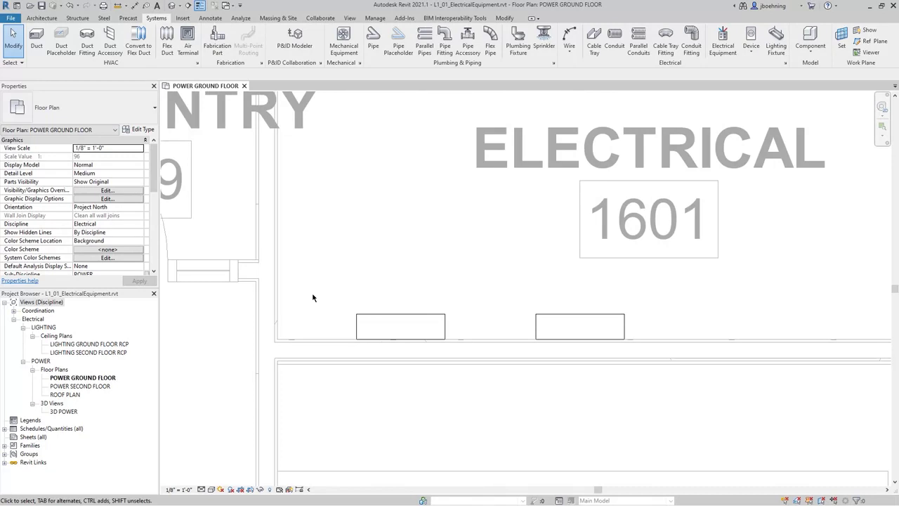
{"action": "left_click", "coordinate": [356, 319]}
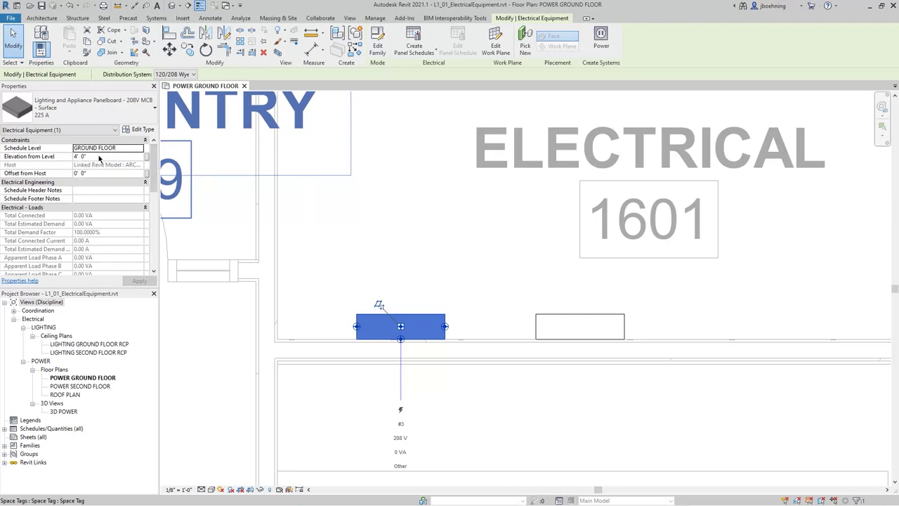
{"action": "left_click", "coordinate": [98, 157]}
{"action": "double_click", "coordinate": [99, 158]}
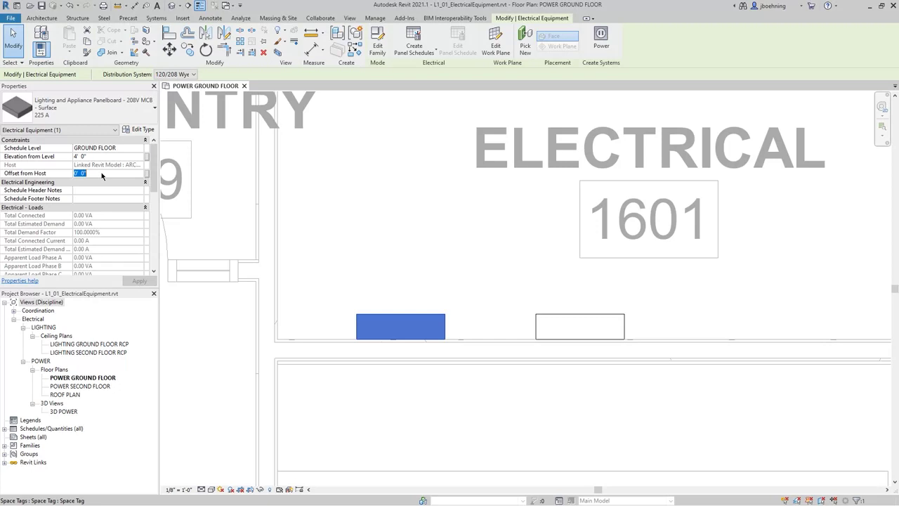
- Try a 1' 0" offset from host, reset it to 0' 0", then view the panelboard's type properties
{"action": "type", "text": "1"}
{"action": "key", "text": "Return"}
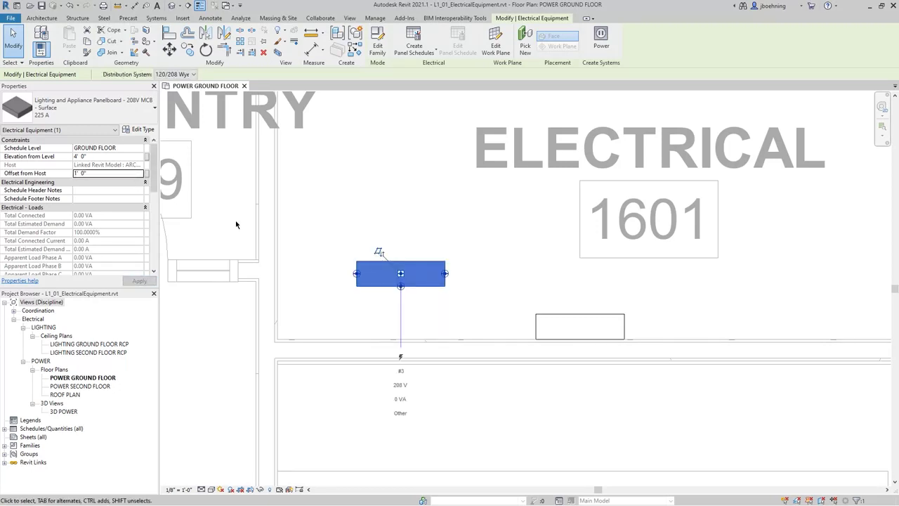
{"action": "left_click", "coordinate": [111, 175]}
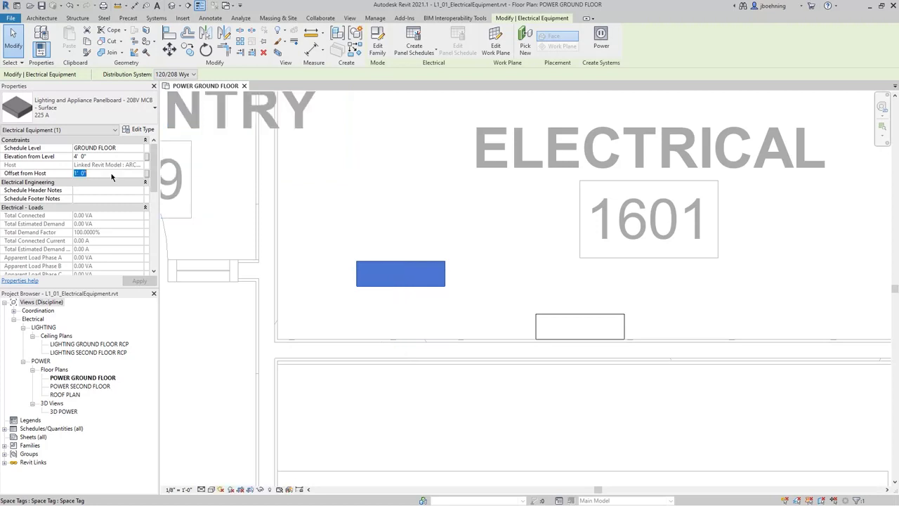
{"action": "type", "text": "0"}
{"action": "key", "text": "Return"}
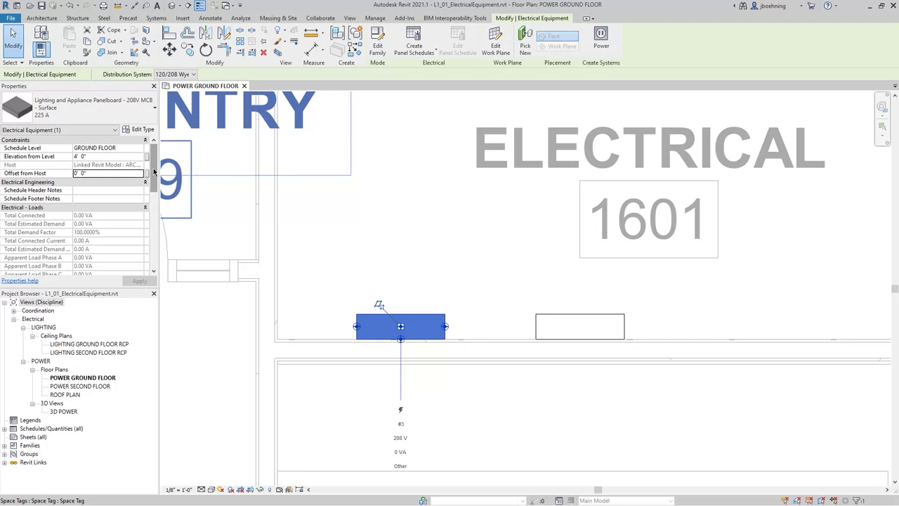
{"action": "left_click", "coordinate": [138, 129]}
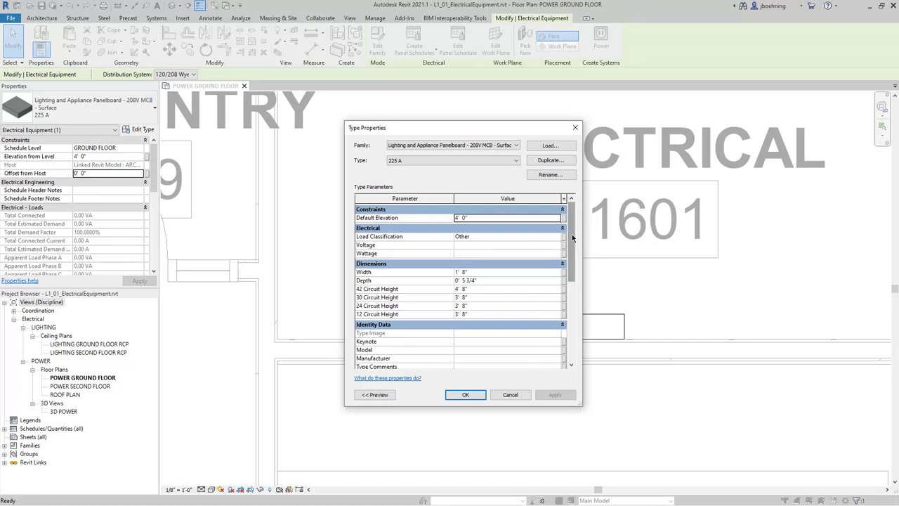
- Accept the Type Properties with OK and deselect the panelboard
{"action": "mouse_move", "coordinate": [573, 238]}
{"action": "left_mouse_down"}
{"action": "mouse_move", "coordinate": [572, 327]}
{"action": "mouse_move", "coordinate": [574, 232]}
{"action": "mouse_move", "coordinate": [574, 245]}
{"action": "left_mouse_up"}
{"action": "left_click", "coordinate": [466, 395]}
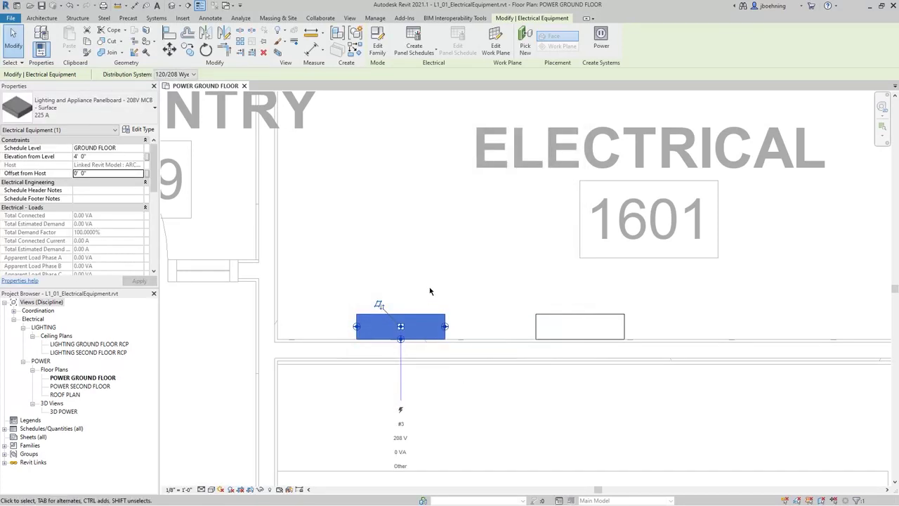
{"action": "left_click", "coordinate": [433, 278]}
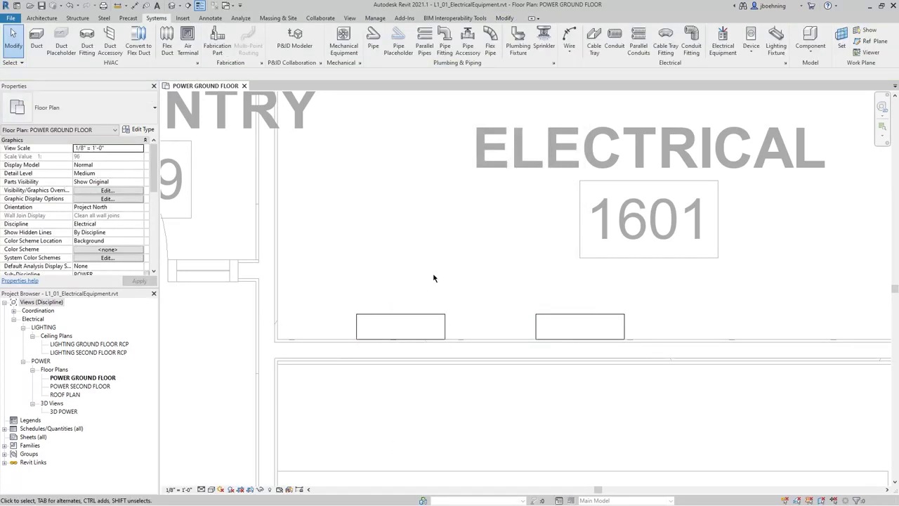
- Bring the angled exterior pad above Staff Entry into view and restart equipment placement
{"action": "scroll", "coordinate": [433, 279], "scroll_direction": "down", "scroll_amount": 4}
{"action": "middle_click_drag", "start_coordinate": [621, 232], "coordinate": [598, 362]}
{"action": "scroll", "coordinate": [603, 244], "scroll_direction": "down", "scroll_amount": 2}
{"action": "middle_click_drag", "start_coordinate": [570, 175], "coordinate": [531, 357]}
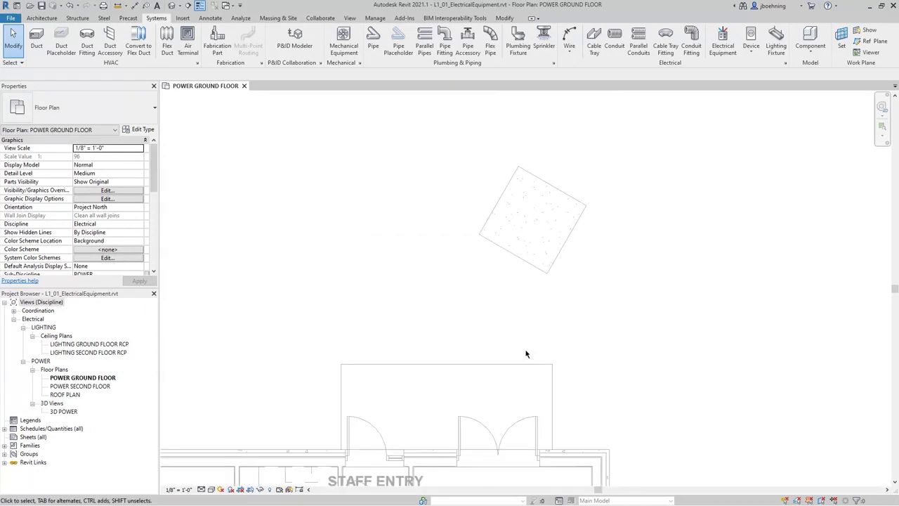
{"action": "scroll", "coordinate": [517, 348], "scroll_direction": "down", "scroll_amount": 1}
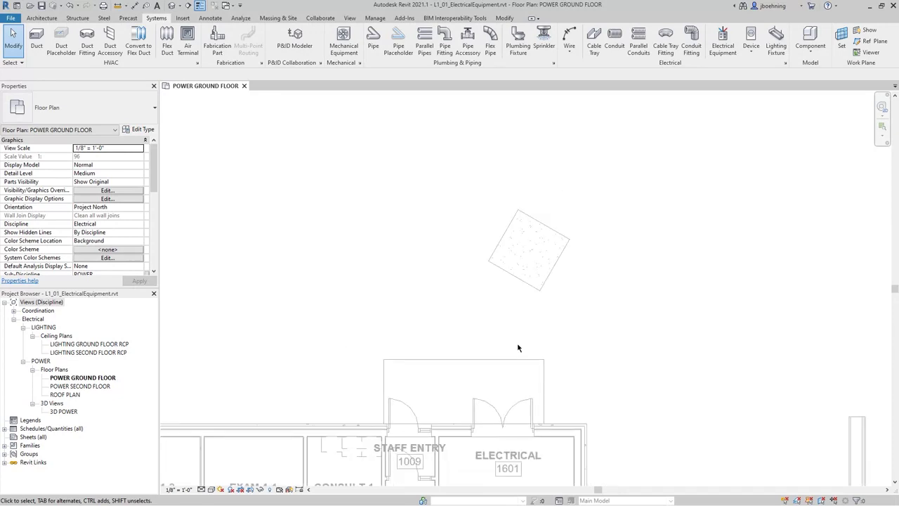
{"action": "scroll", "coordinate": [533, 332], "scroll_direction": "up", "scroll_amount": 1}
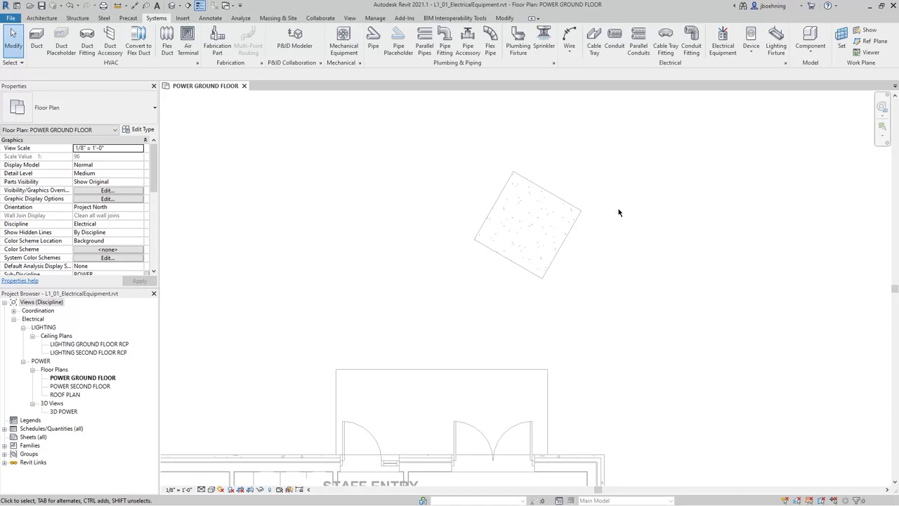
{"action": "left_click", "coordinate": [724, 51]}
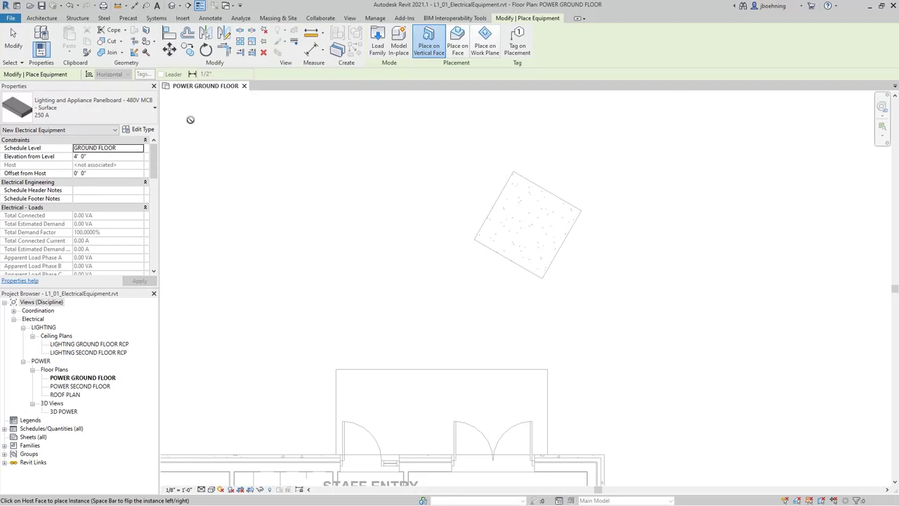
- Choose the Dry Type Transformer 480-208Y120 NEMA Type 2, 500 kVA, from the Properties type selector
{"action": "left_click", "coordinate": [149, 114]}
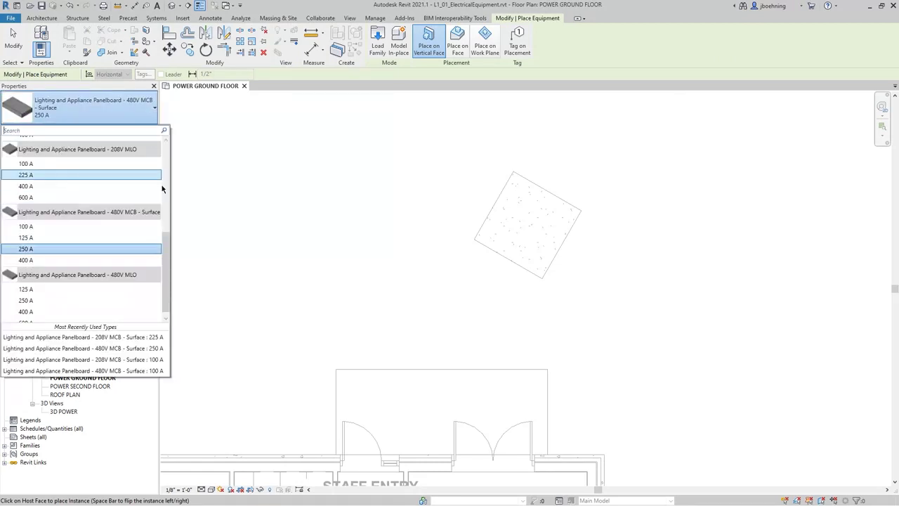
{"action": "left_click_drag", "start_coordinate": [168, 241], "coordinate": [167, 157]}
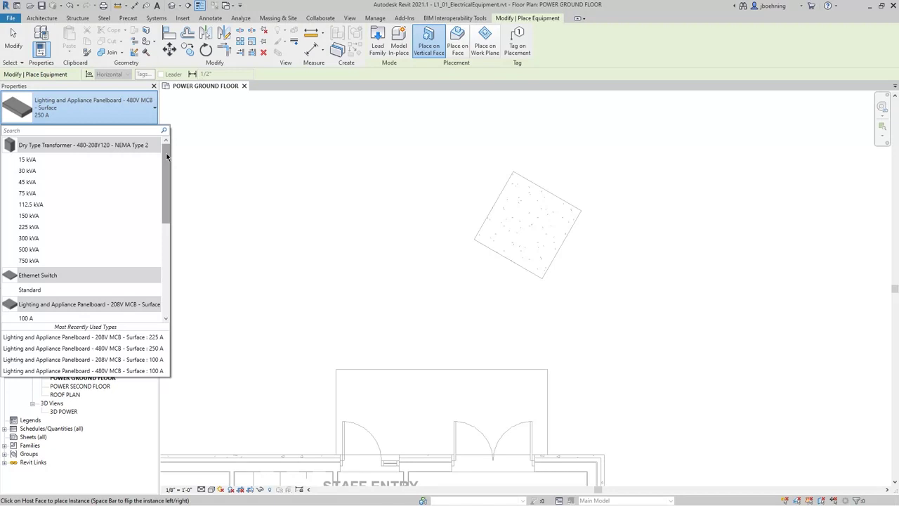
{"action": "left_click", "coordinate": [86, 251]}
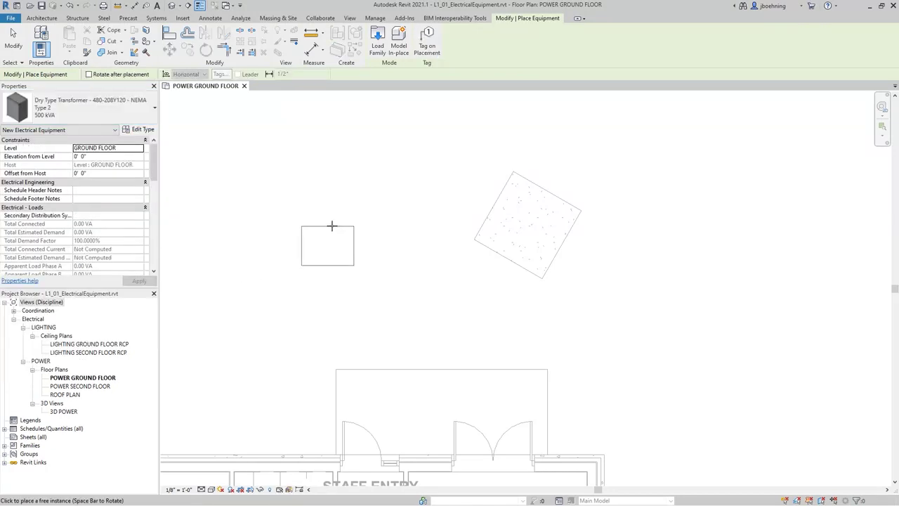
- Rotate the transformer preview with Spacebar and pan the plan toward the angled exterior pad
{"action": "middle_click_drag", "start_coordinate": [362, 227], "coordinate": [378, 246]}
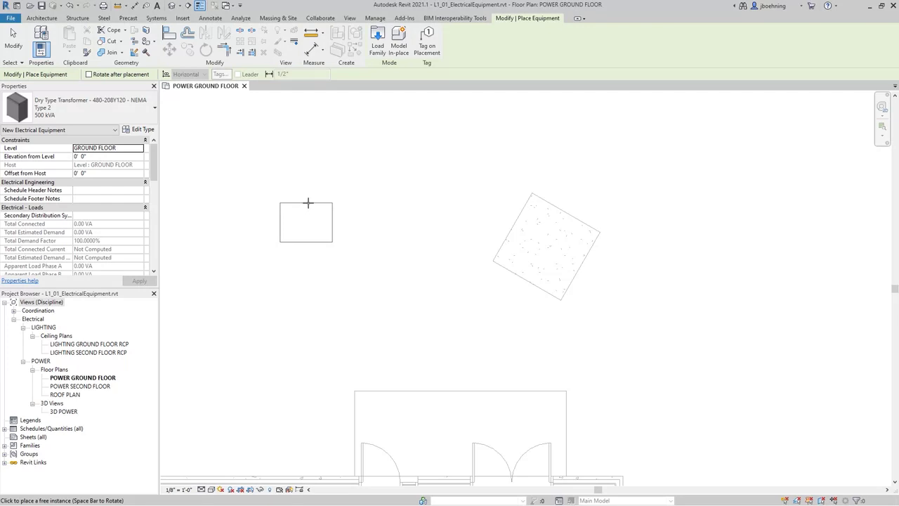
{"action": "key", "text": "space"}
{"action": "key", "text": "space"}
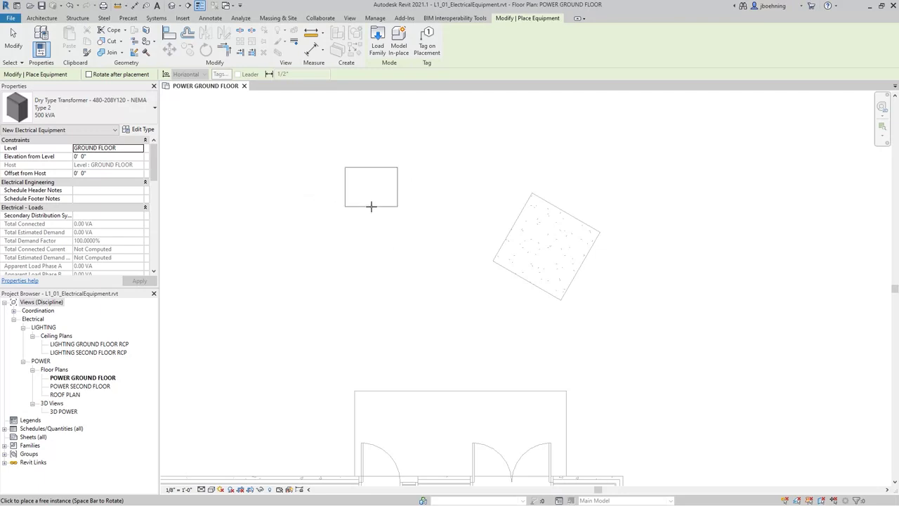
{"action": "key", "text": "space"}
{"action": "key", "text": "space"}
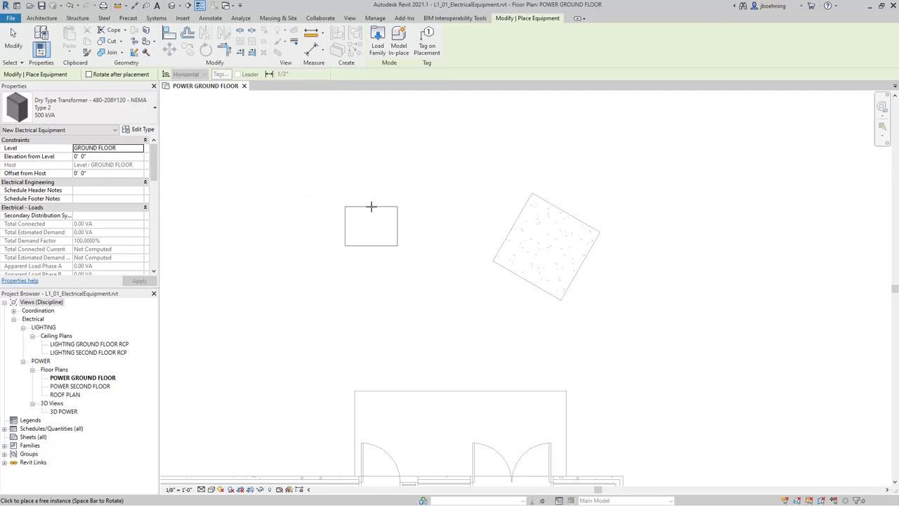
{"action": "key", "text": "space"}
{"action": "key", "text": "space"}
{"action": "key", "text": "space"}
{"action": "key", "text": "space"}
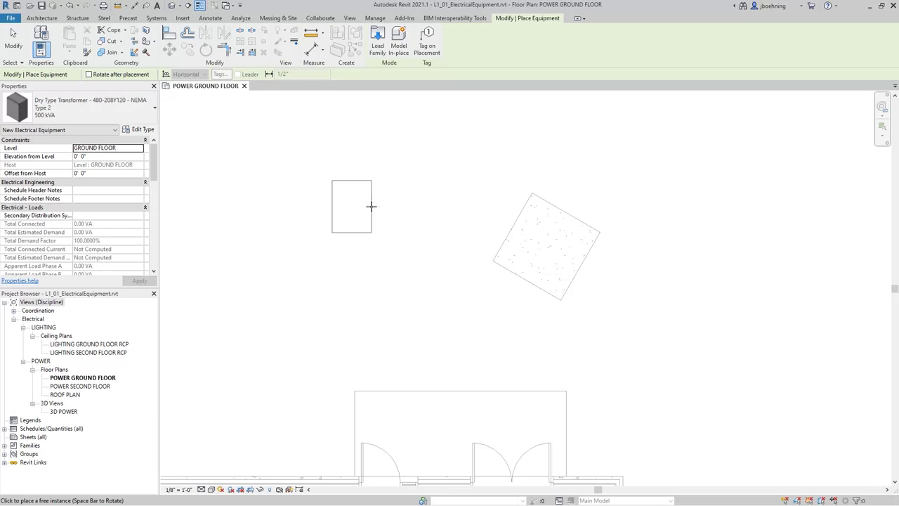
{"action": "middle_click_drag", "start_coordinate": [456, 226], "coordinate": [394, 241]}
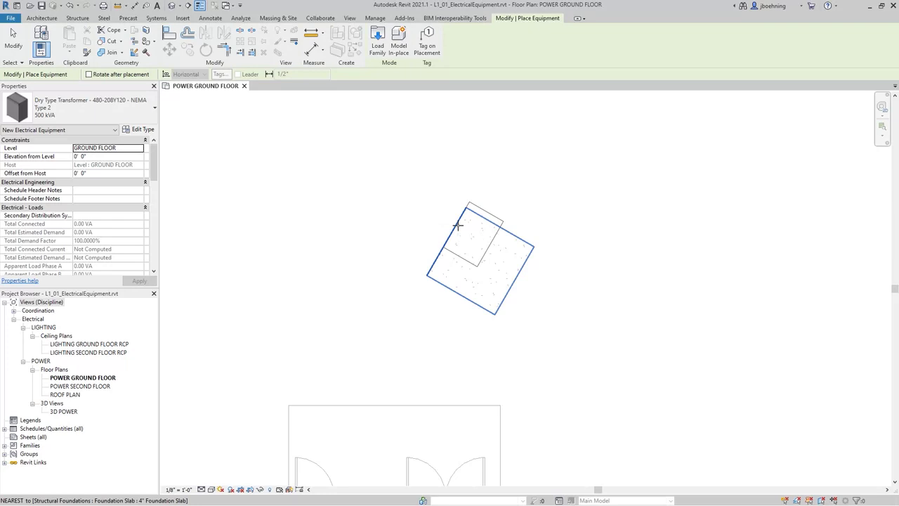
- Align the 500 kVA transformer with the pad's angled edge and place it on the pad
{"action": "key", "text": "space"}
{"action": "key", "text": "space"}
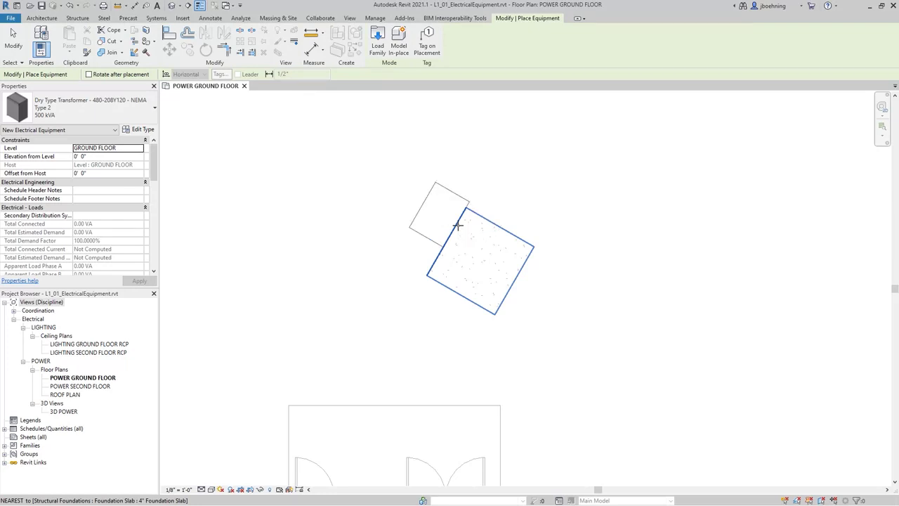
{"action": "key", "text": "space"}
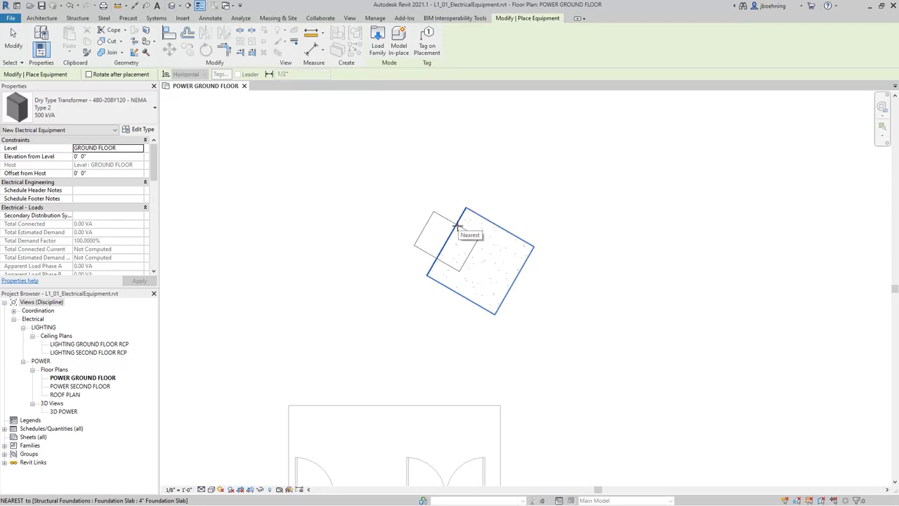
{"action": "left_click", "coordinate": [487, 246]}
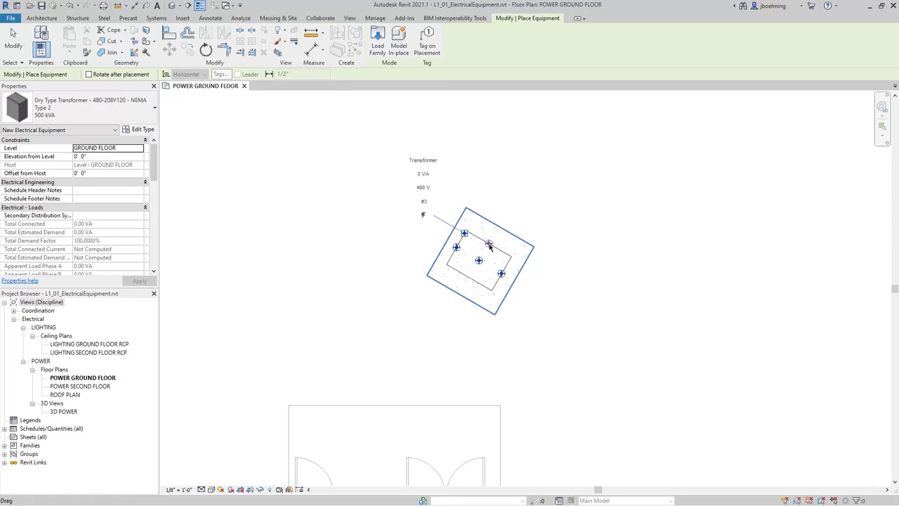
{"action": "scroll", "coordinate": [494, 244], "scroll_direction": "up", "scroll_amount": 2}
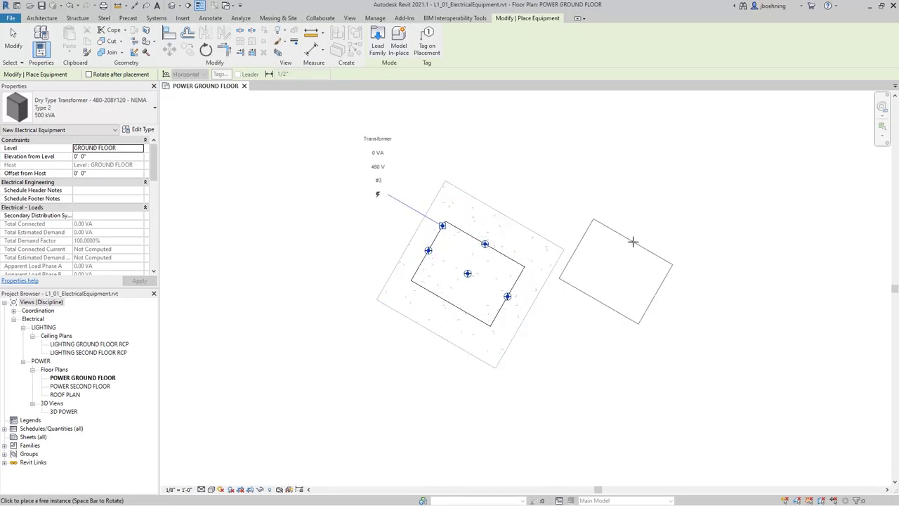
{"action": "scroll", "coordinate": [579, 243], "scroll_direction": "down", "scroll_amount": 2}
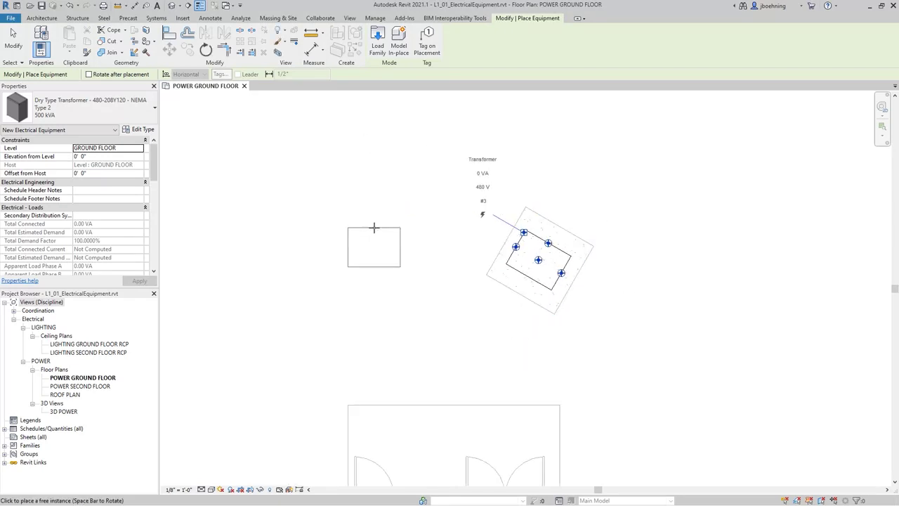
- With Rotate after placement on, place a transformer left of the pad at 45 degrees, then exit placement
{"action": "middle_click_drag", "start_coordinate": [351, 233], "coordinate": [377, 248]}
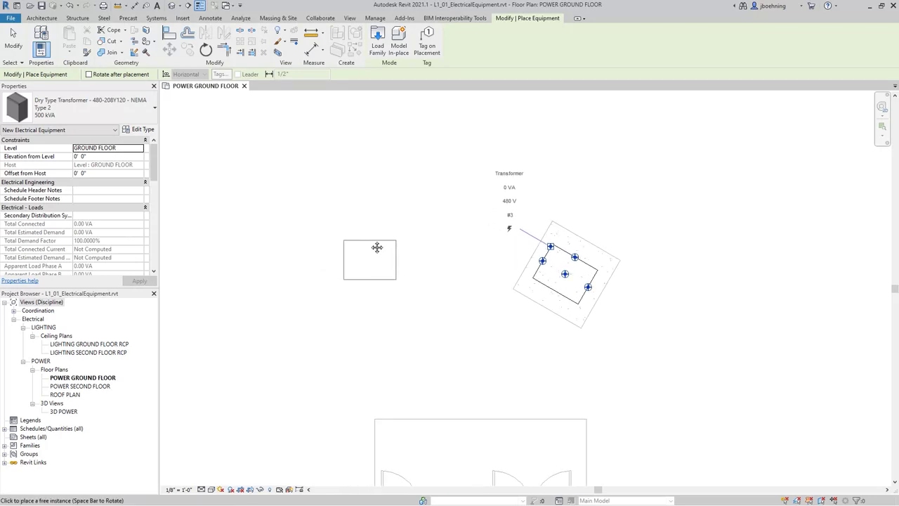
{"action": "left_click", "coordinate": [89, 75]}
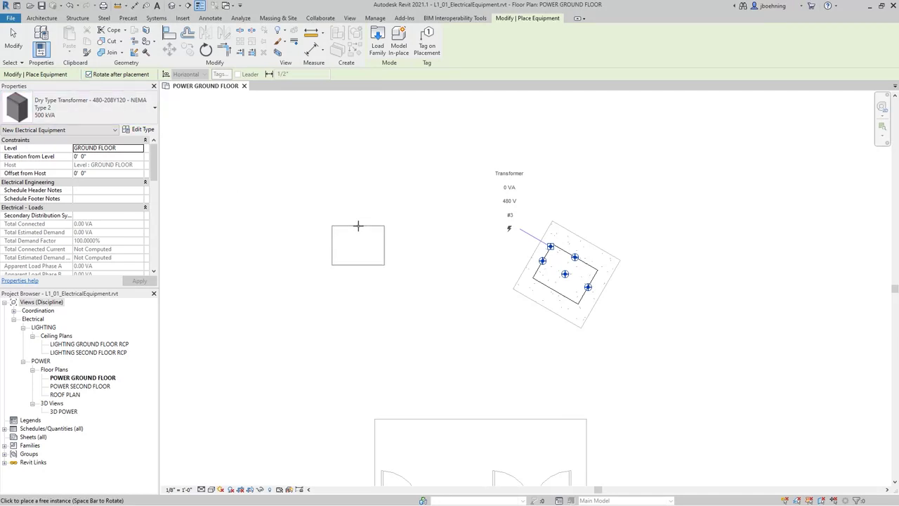
{"action": "left_click", "coordinate": [357, 225]}
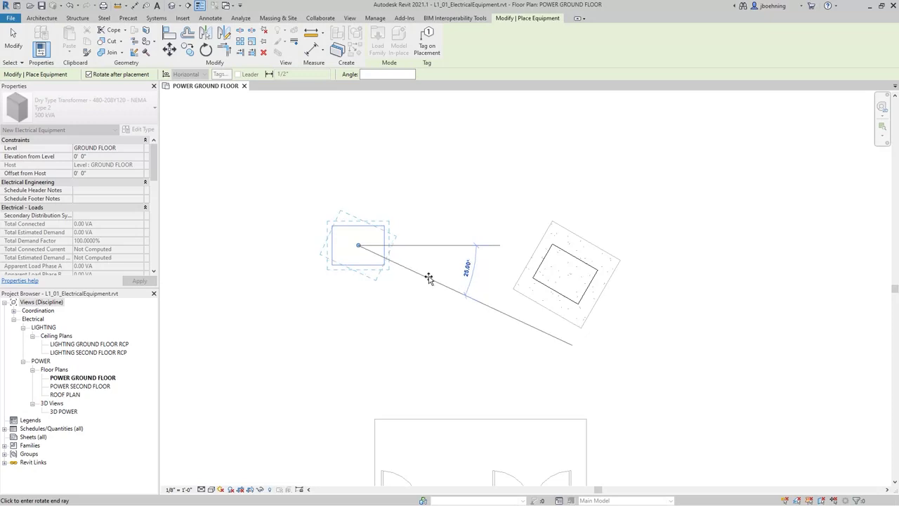
{"action": "type", "text": "45"}
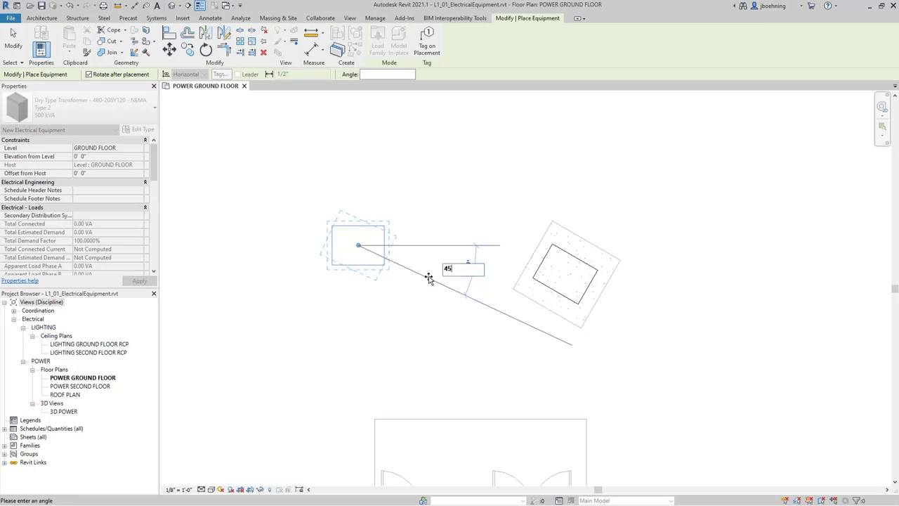
{"action": "key", "text": "Return"}
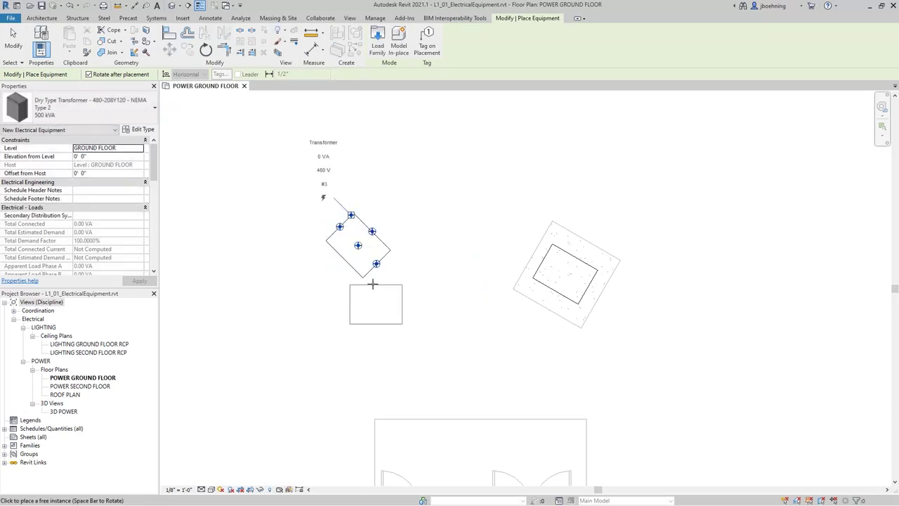
{"action": "scroll", "coordinate": [305, 277], "scroll_direction": "up", "scroll_amount": 2}
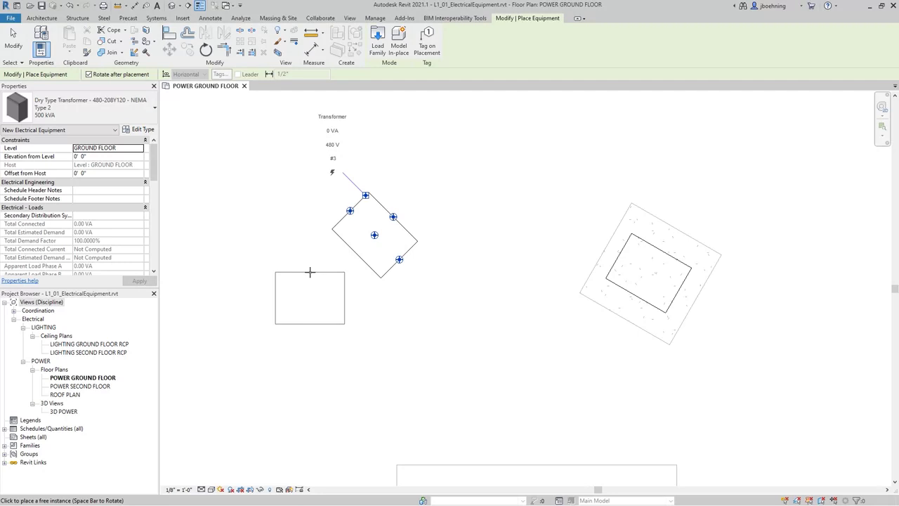
{"action": "left_click", "coordinate": [12, 41]}
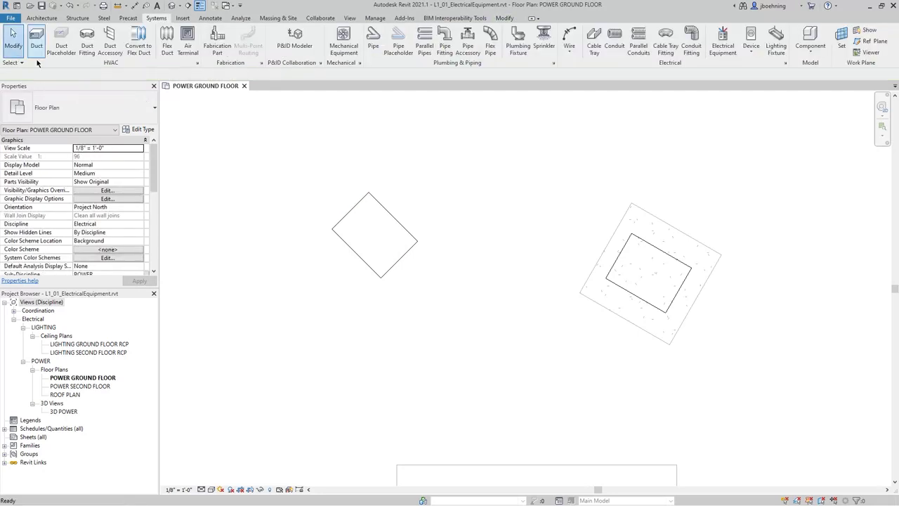
- Select the 45-degree transformer left of the pad and delete it
{"action": "middle_click_drag", "start_coordinate": [261, 176], "coordinate": [294, 201]}
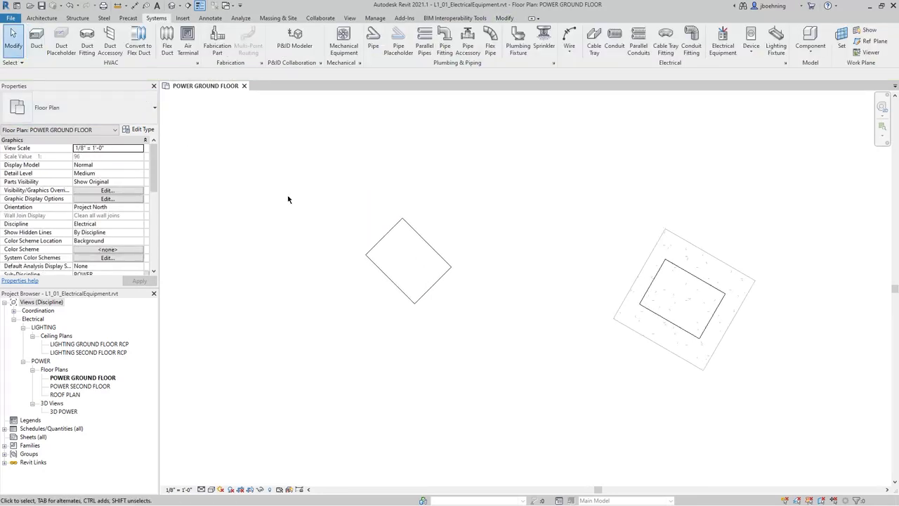
{"action": "left_click", "coordinate": [386, 235]}
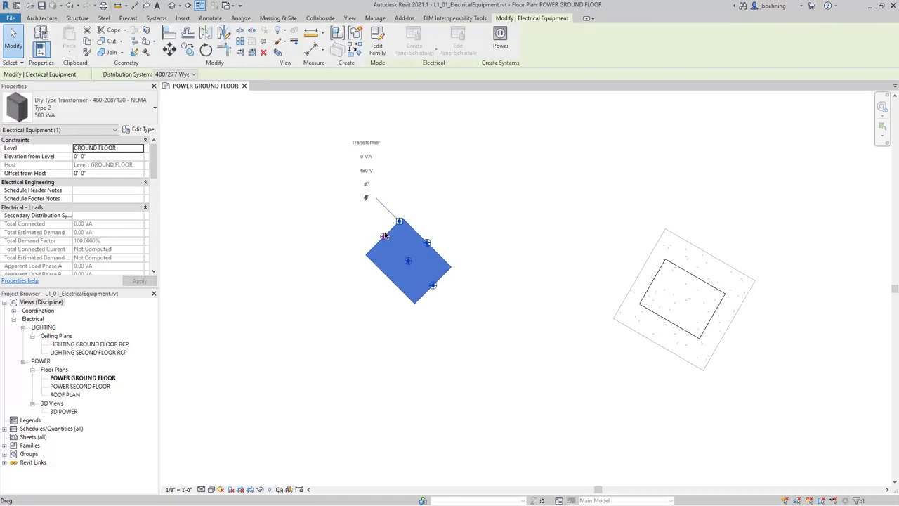
{"action": "left_click", "coordinate": [262, 56]}
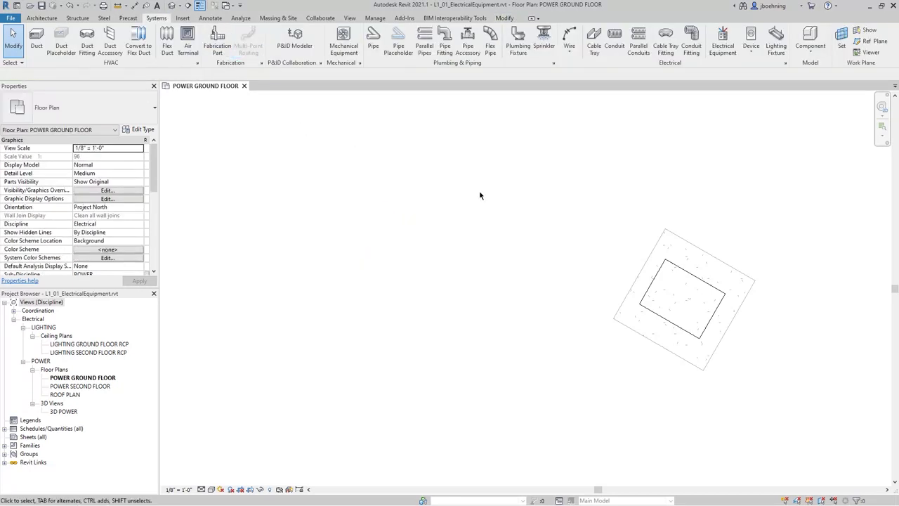